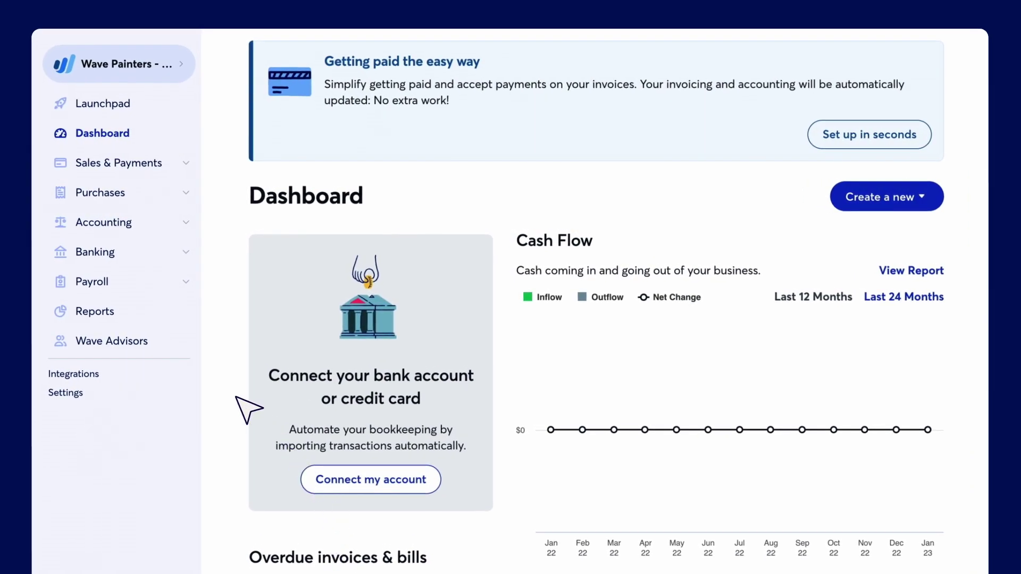
- Go from the dashboard to the Reports overview via the left sidebar
click(154, 312)
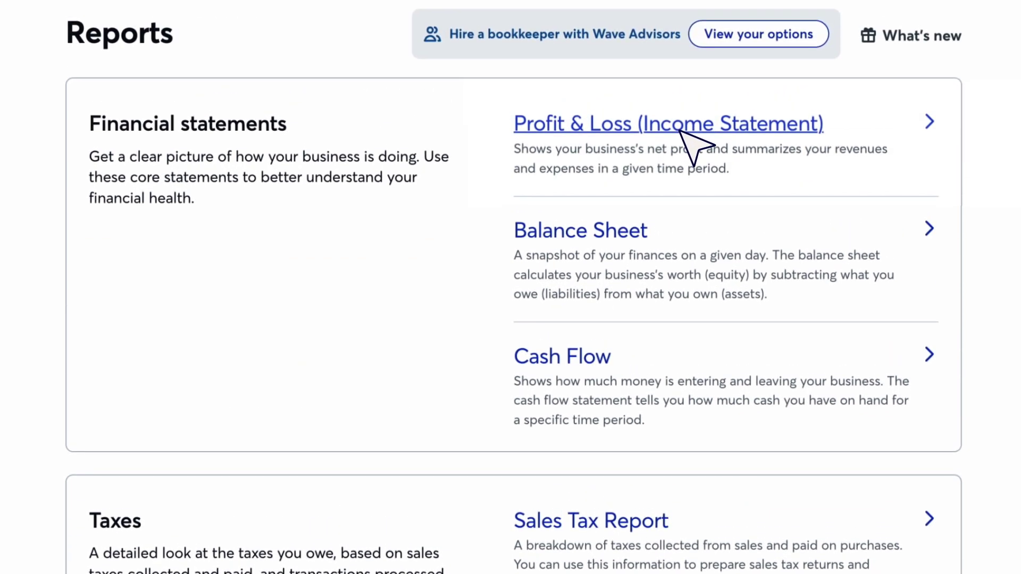
- Switch the Q1 2021 Profit & Loss to Cash Basis (Paid) and export it as PDF
click(680, 128)
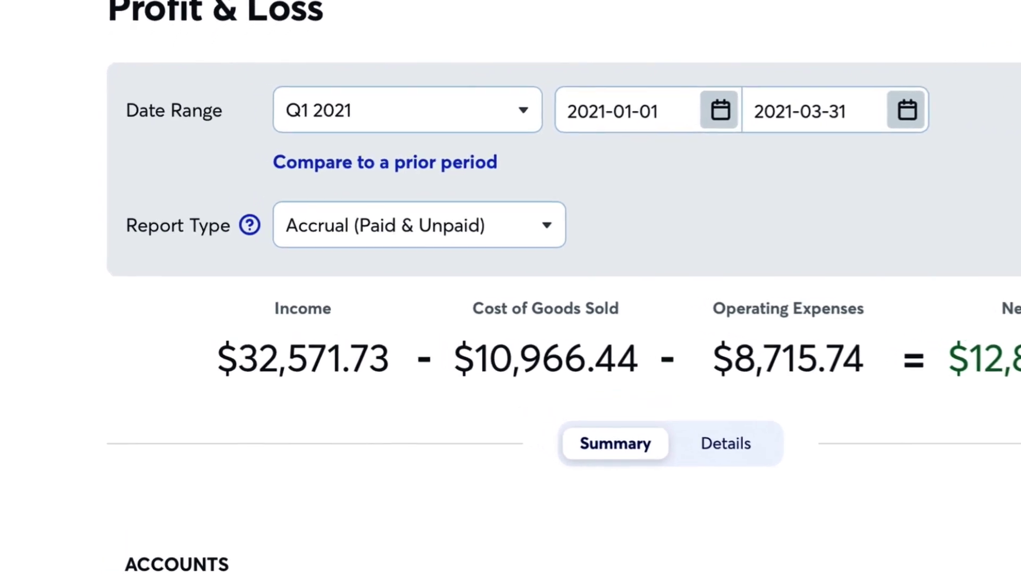
click(515, 211)
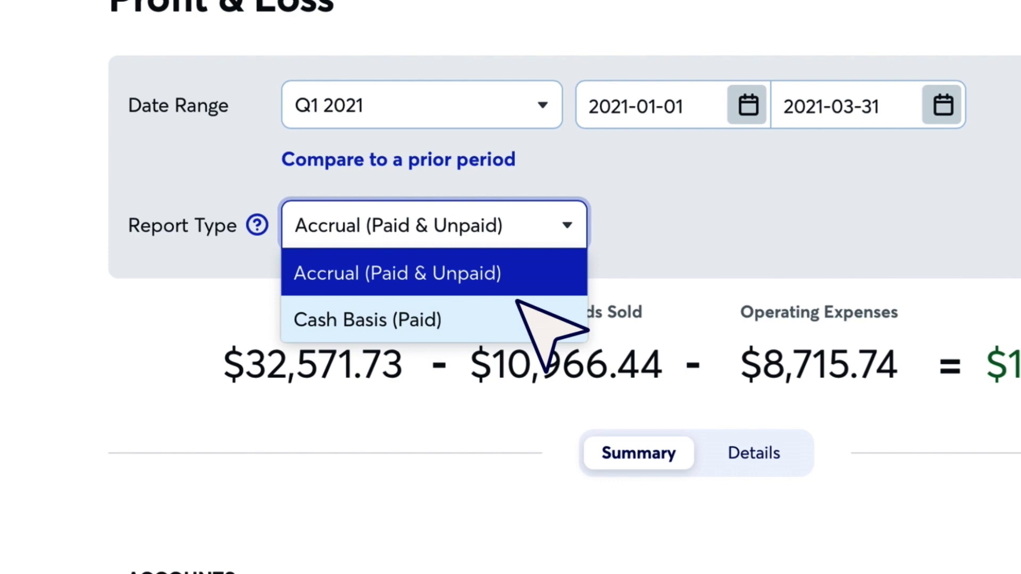
click(524, 311)
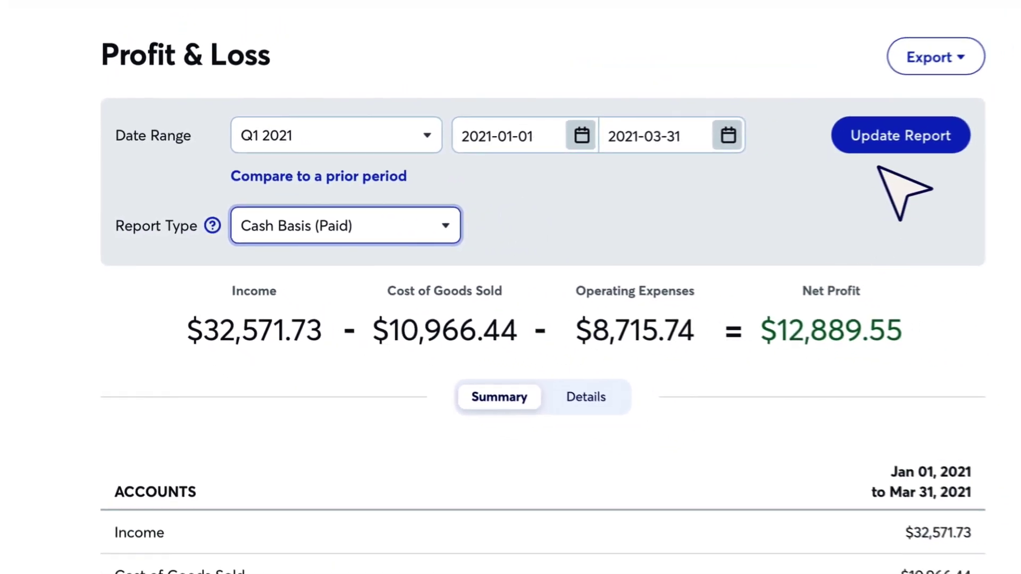
click(845, 147)
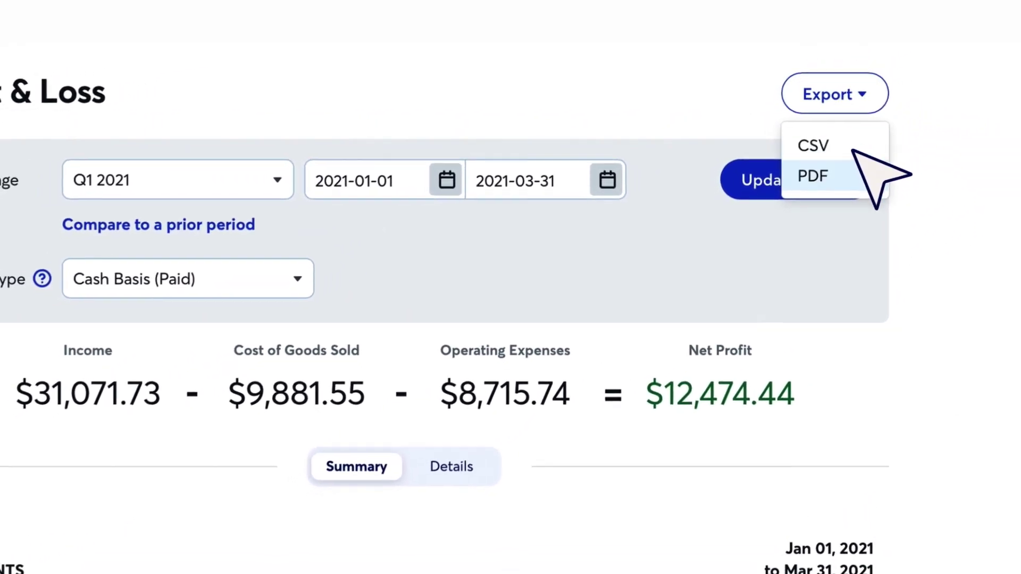
click(870, 162)
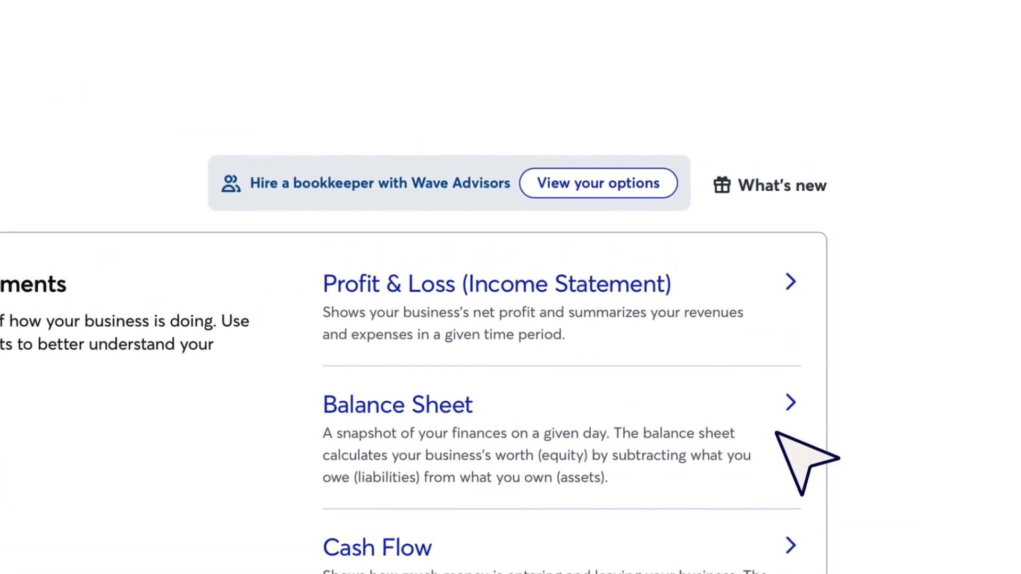
click(495, 296)
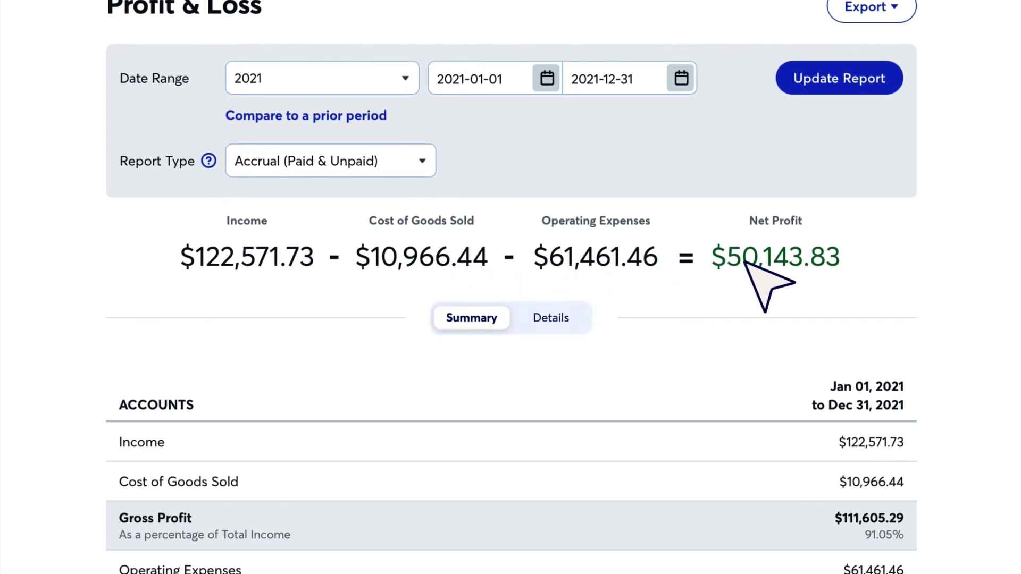
scroll(788, 293, down, 7)
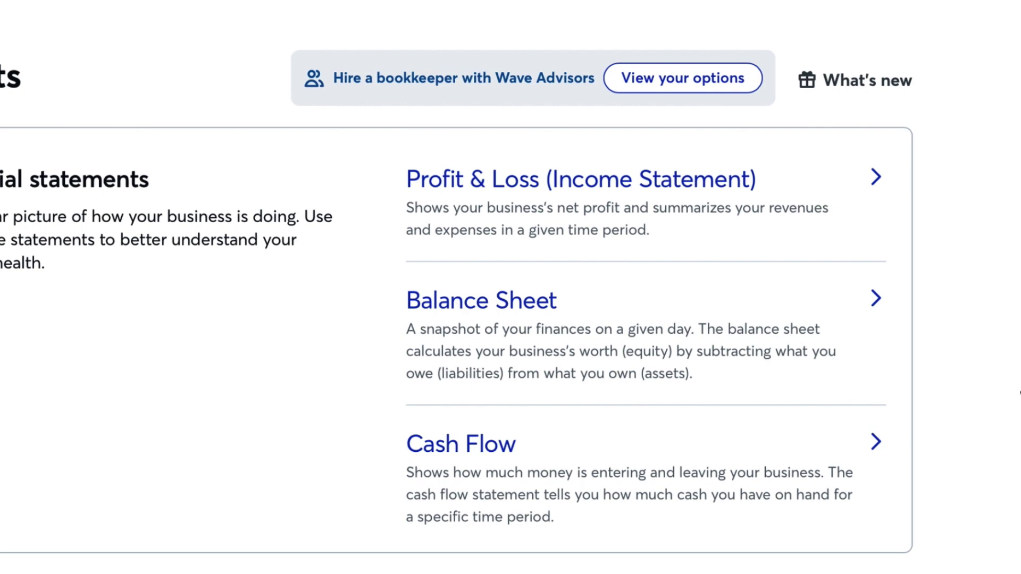
- Open the Dec 31, 2021 Balance Sheet and scroll down to its summary totals
click(479, 311)
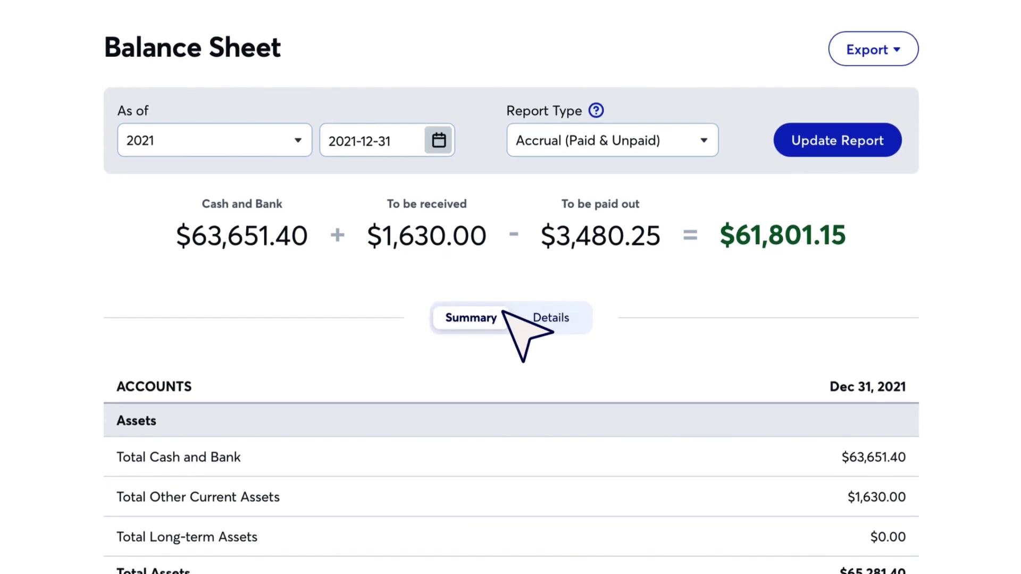
scroll(429, 374, down, 3)
scroll(175, 366, down, 1)
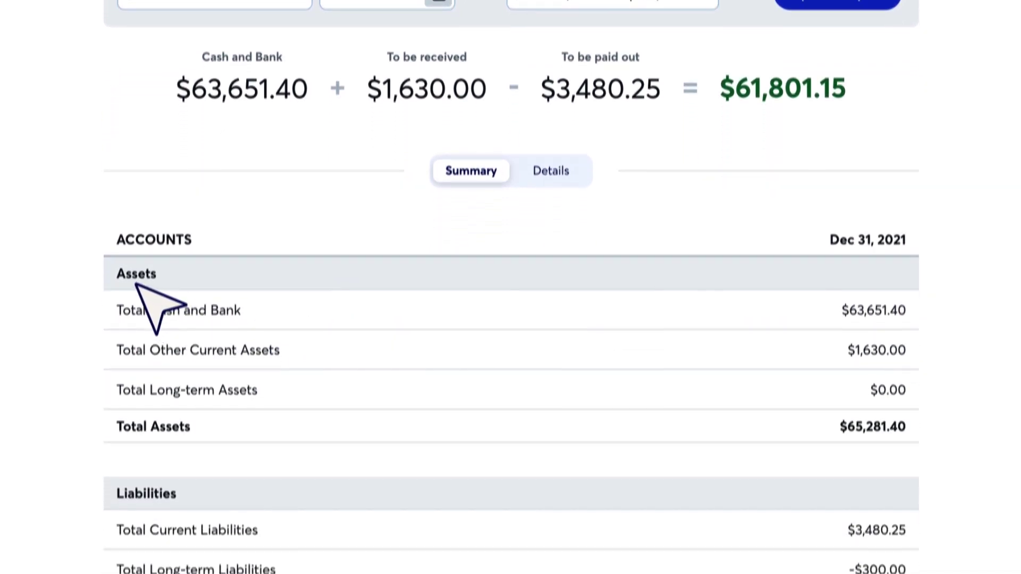
scroll(137, 282, down, 1)
scroll(136, 218, down, 1)
scroll(132, 274, down, 1)
scroll(196, 306, down, 2)
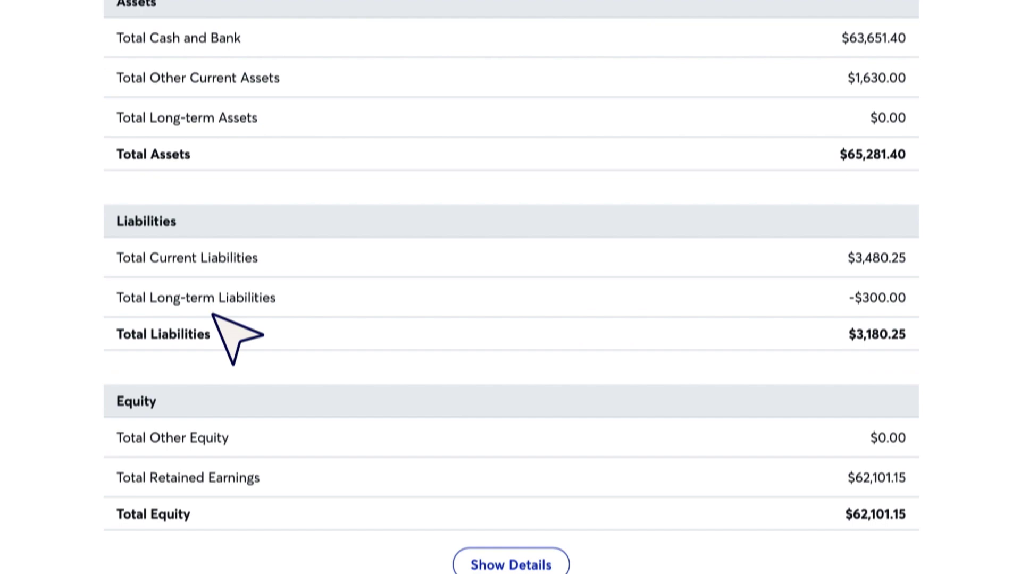
scroll(218, 340, down, 1)
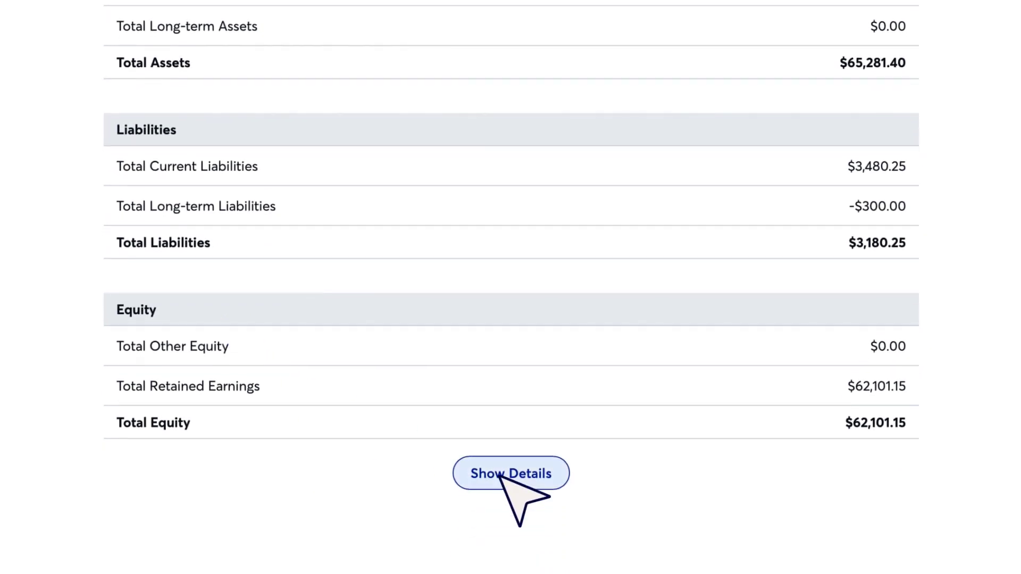
- Show account details: assets $65,281.40, liabilities $3,180.25, equity $62,101.15
click(500, 475)
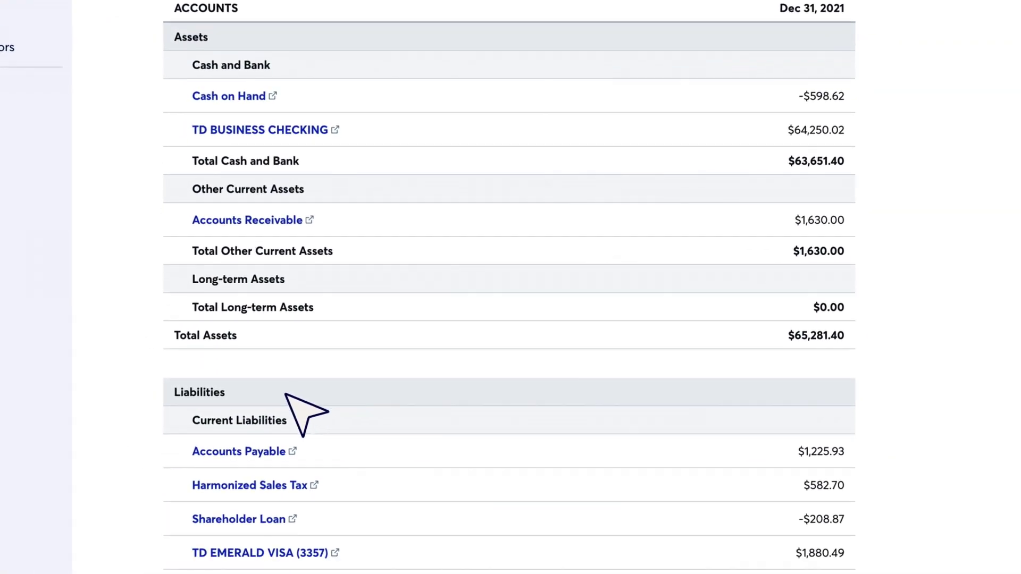
scroll(250, 420, down, 1)
scroll(192, 478, down, 1)
scroll(149, 543, down, 1)
scroll(128, 564, down, 1)
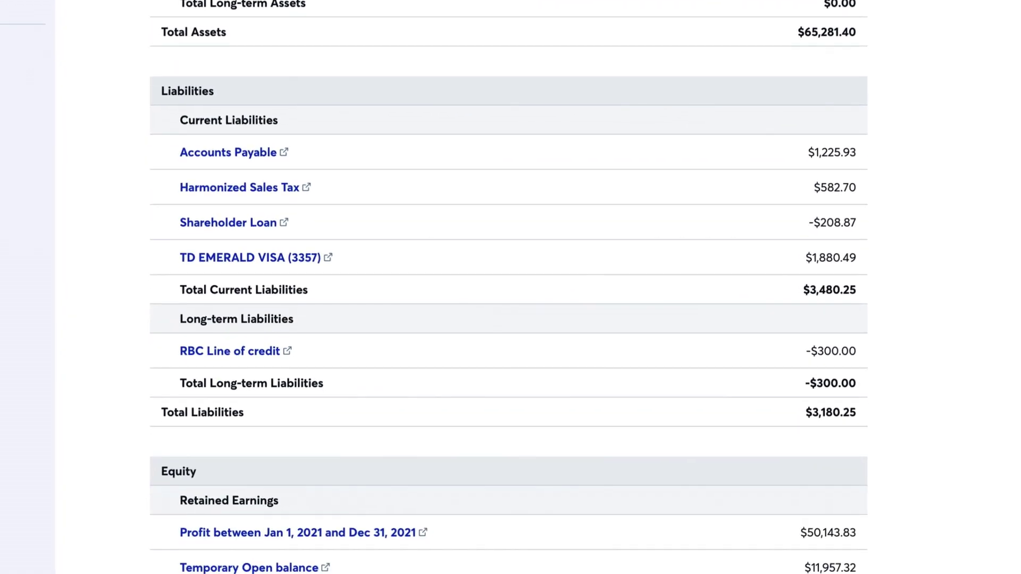
scroll(508, 288, down, 2)
scroll(508, 287, down, 1)
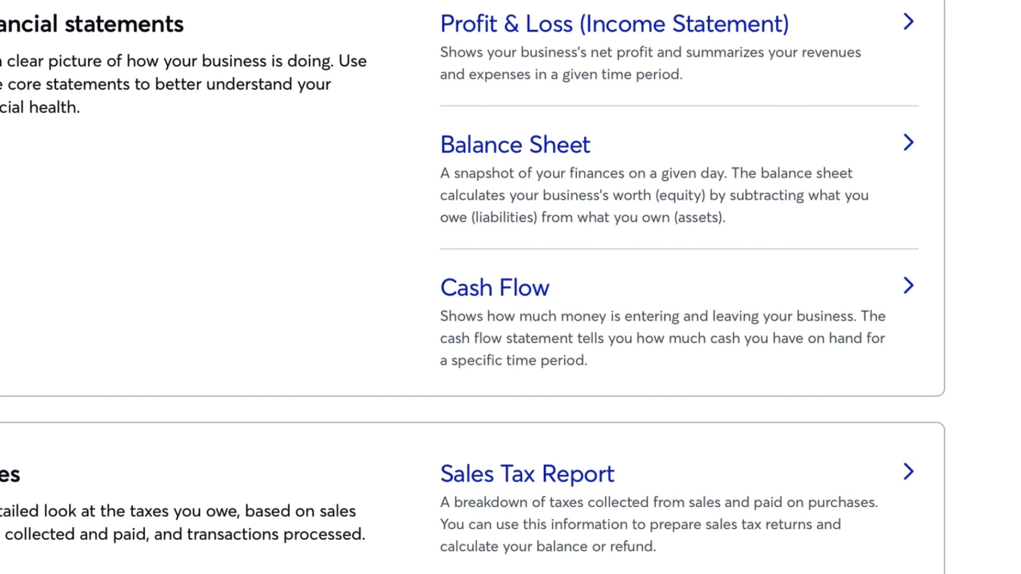
- View the 2021 Cash Flow report, net change in cash $50,895.40
click(494, 296)
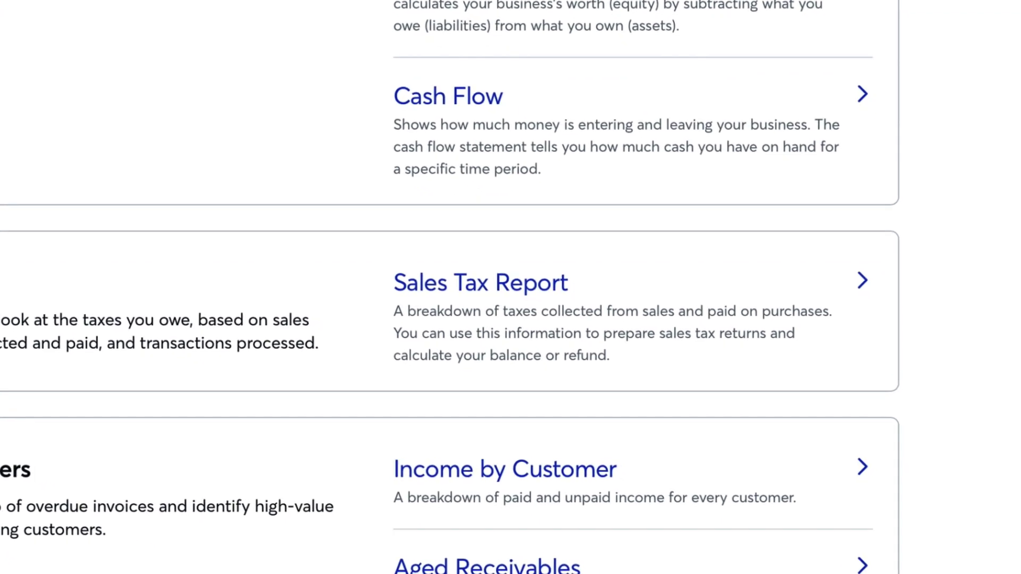
- Recalculate the 2021 Sales Tax Report on cash basis, showing HST owing $593.74
click(471, 292)
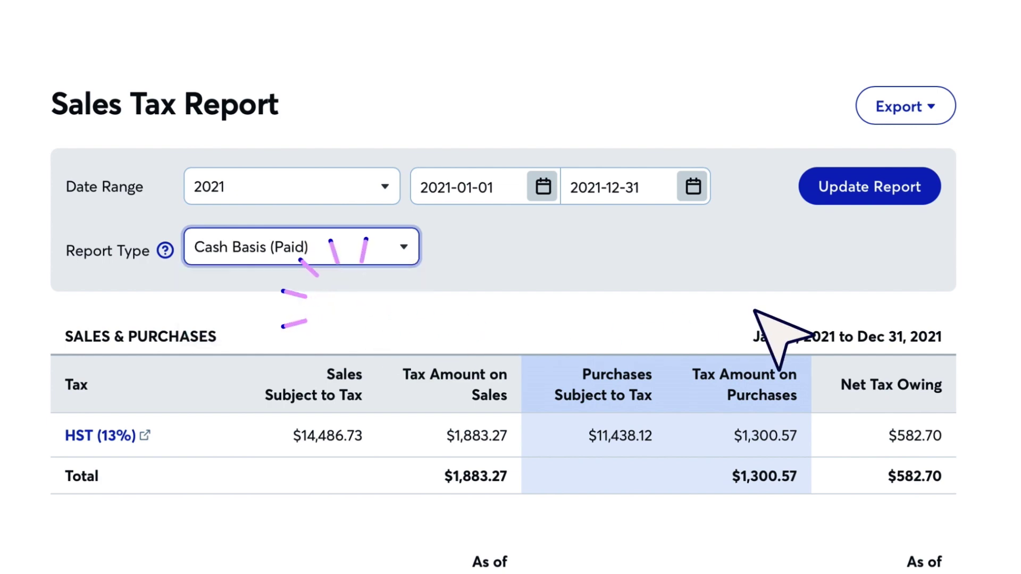
click(862, 181)
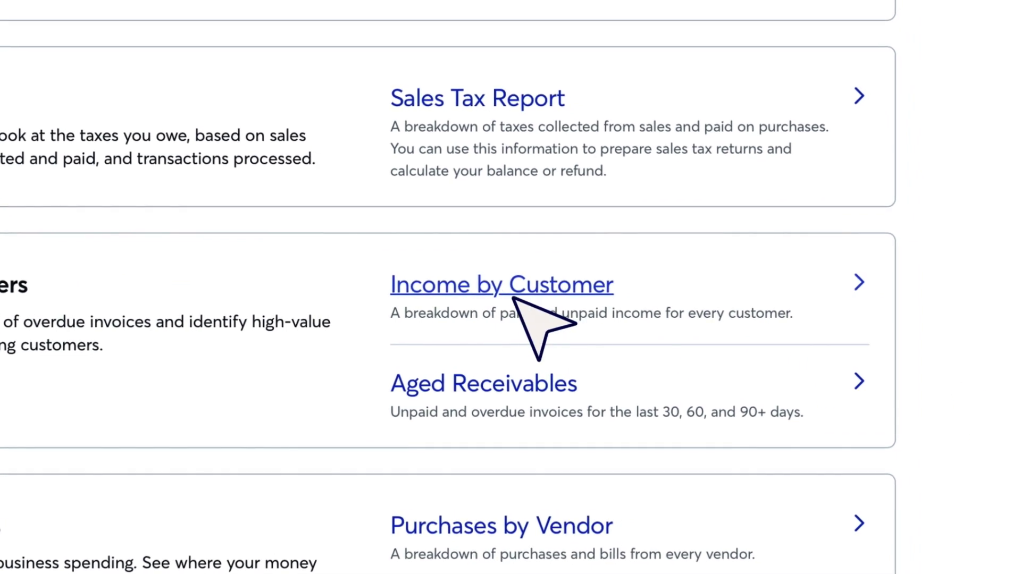
- Drill from Income by Customer into the transactions behind the $6,269.03 paid income
click(501, 292)
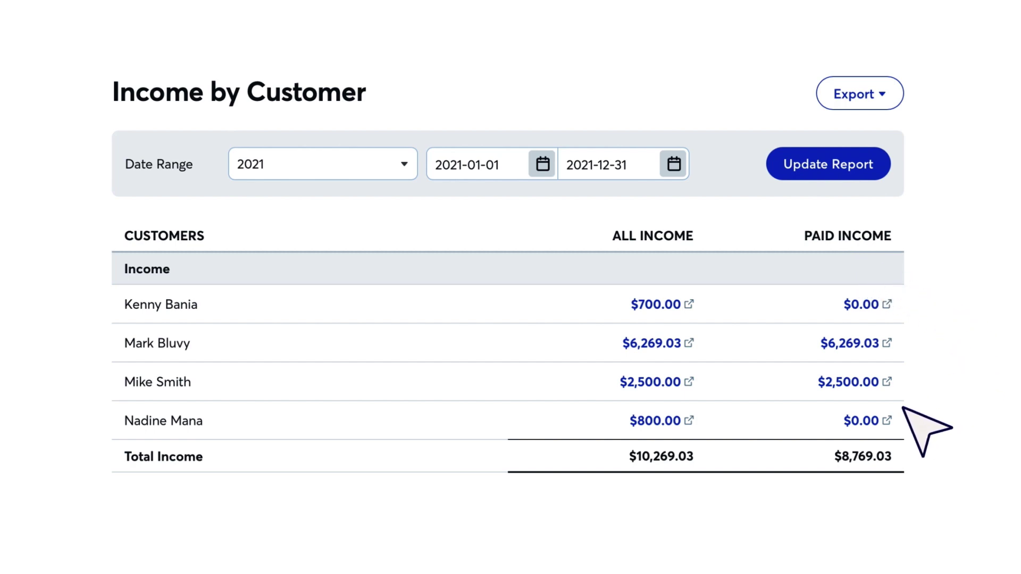
click(639, 337)
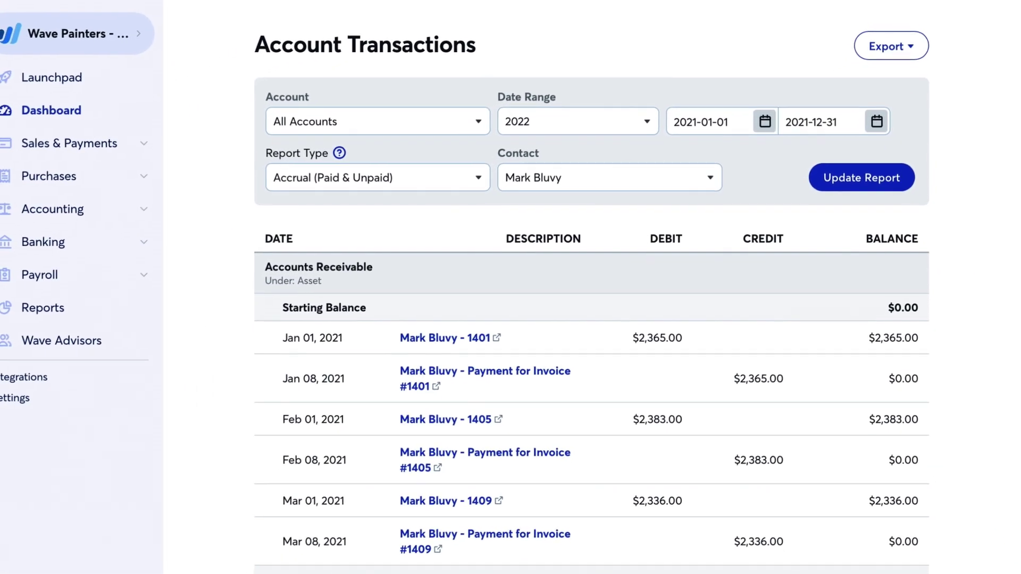
scroll(877, 481, down, 3)
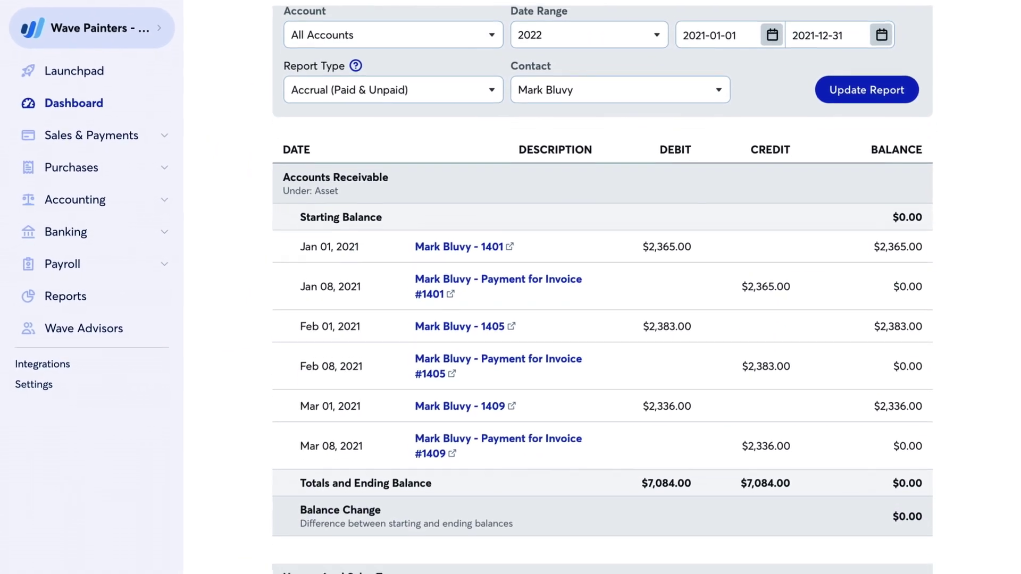
scroll(604, 287, down, 2)
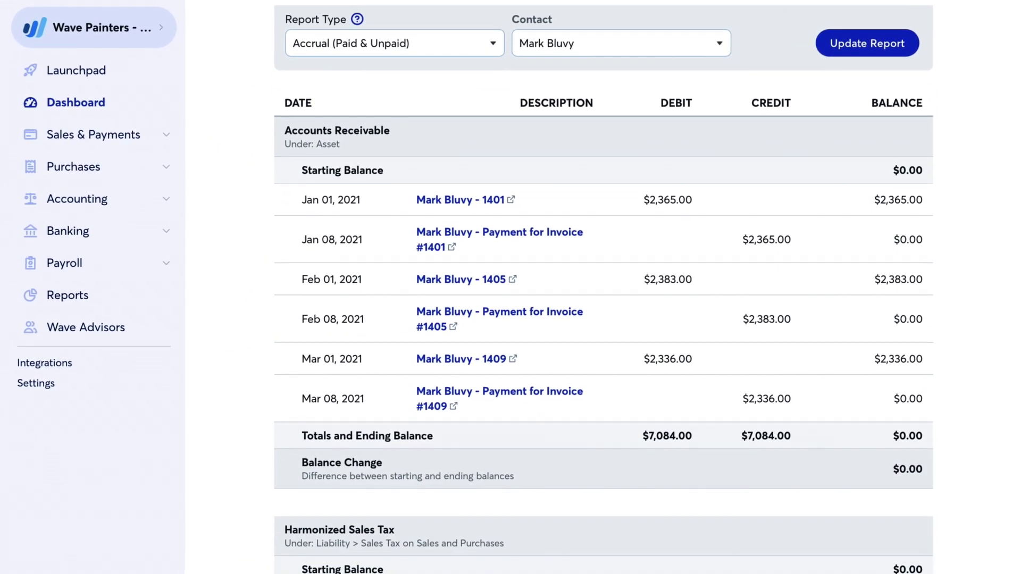
scroll(603, 287, down, 1)
scroll(604, 287, down, 2)
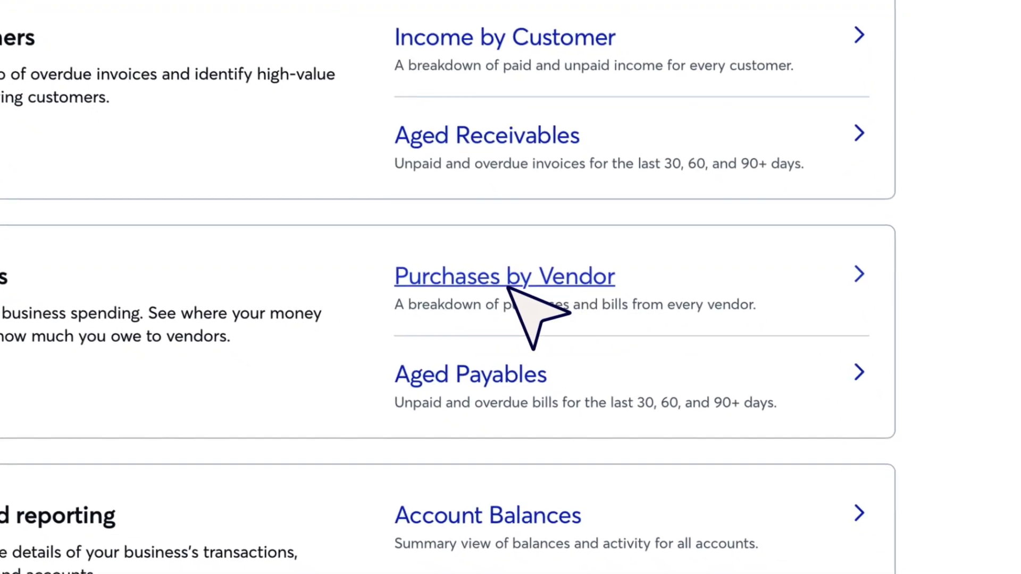
- View 2021 Purchases by Vendor: $2,337.84 total purchases, $1,252.95 paid
click(527, 290)
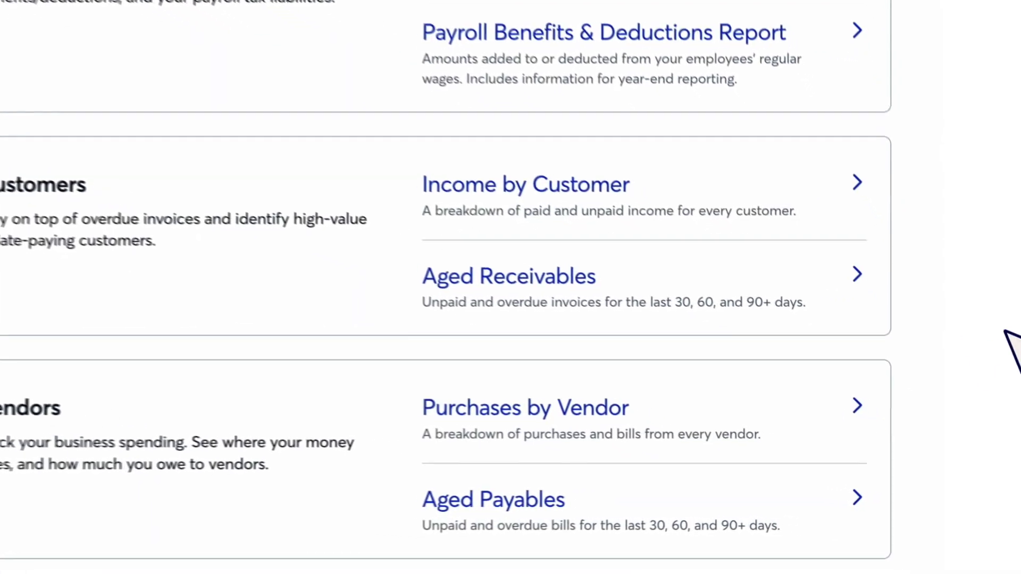
- Review Aged Receivables ($1,630.00) and Aged Payables ($1,225.93) as of March 31, 2021
click(476, 269)
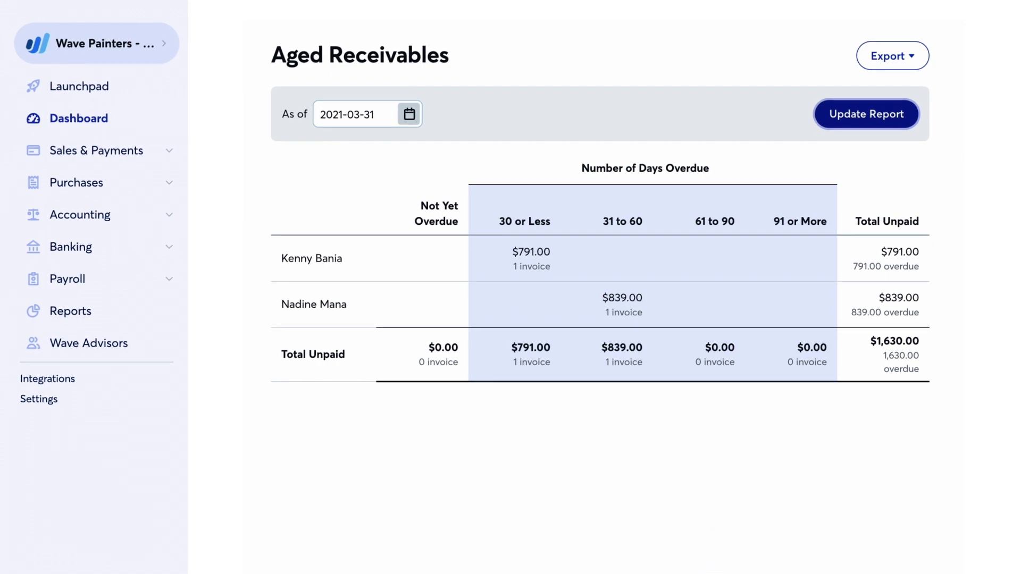
click(78, 310)
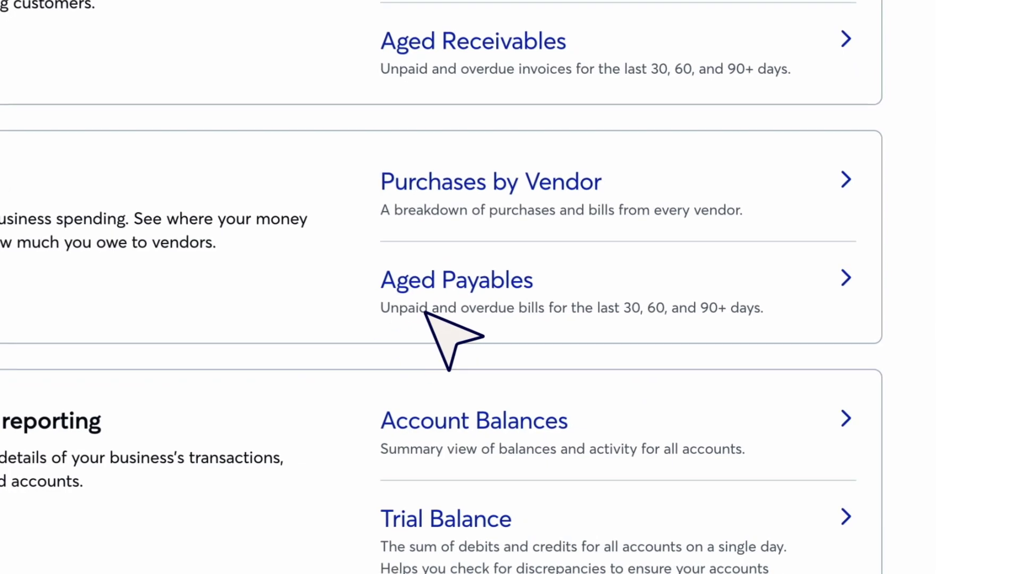
click(461, 291)
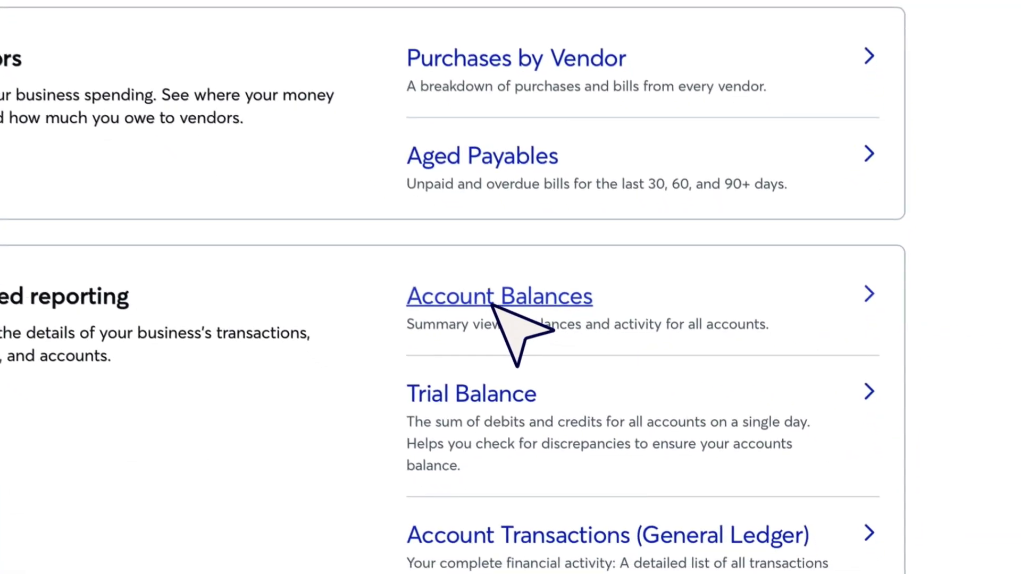
- Limit the Account Balances report to January 1 through March 31, 2021
click(510, 327)
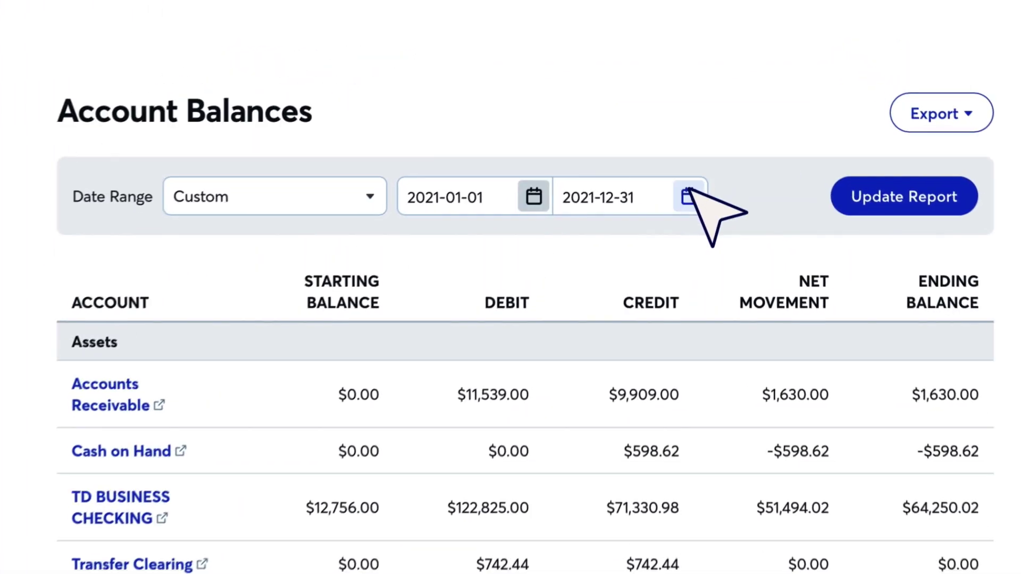
click(687, 197)
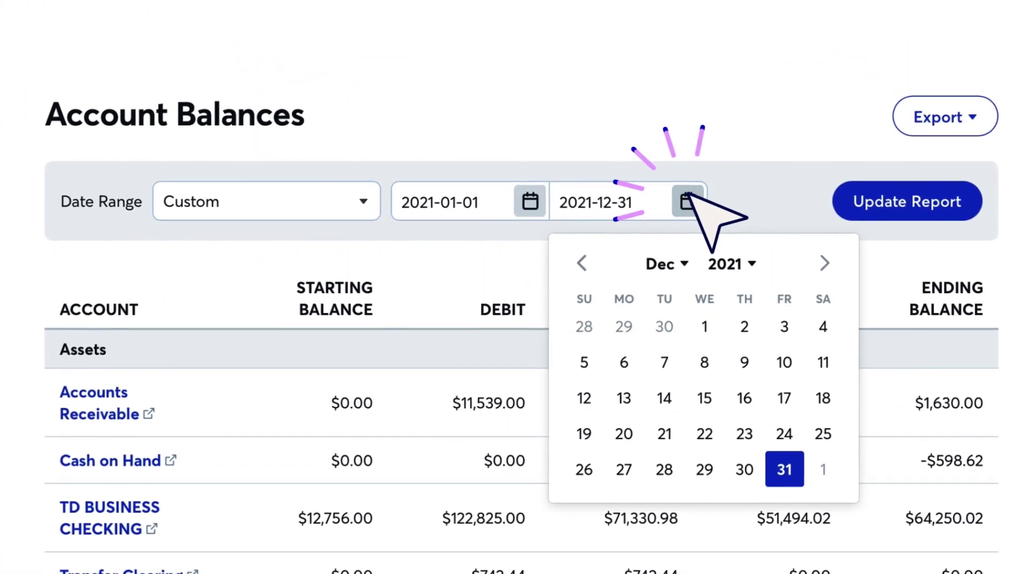
click(671, 265)
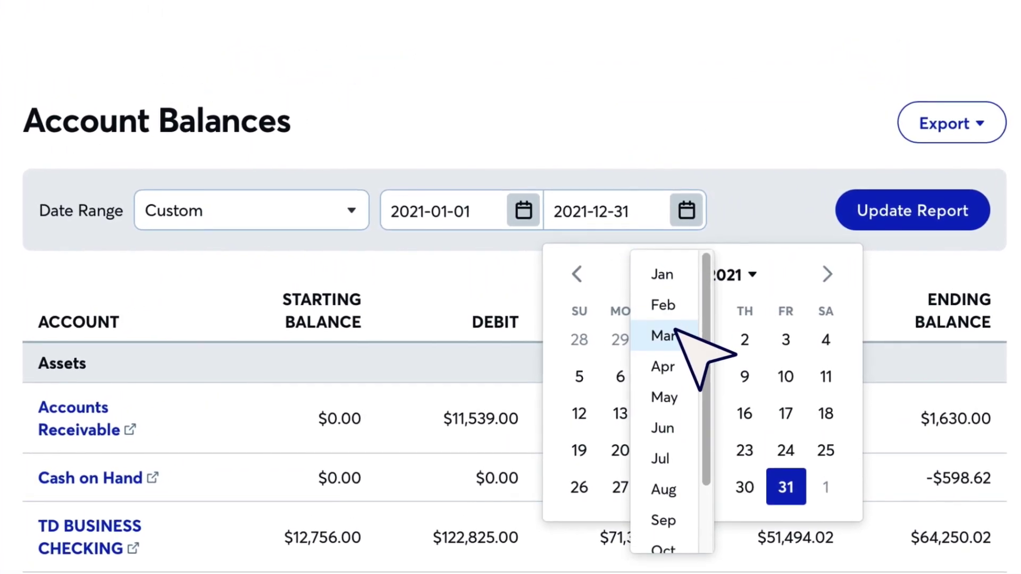
click(667, 334)
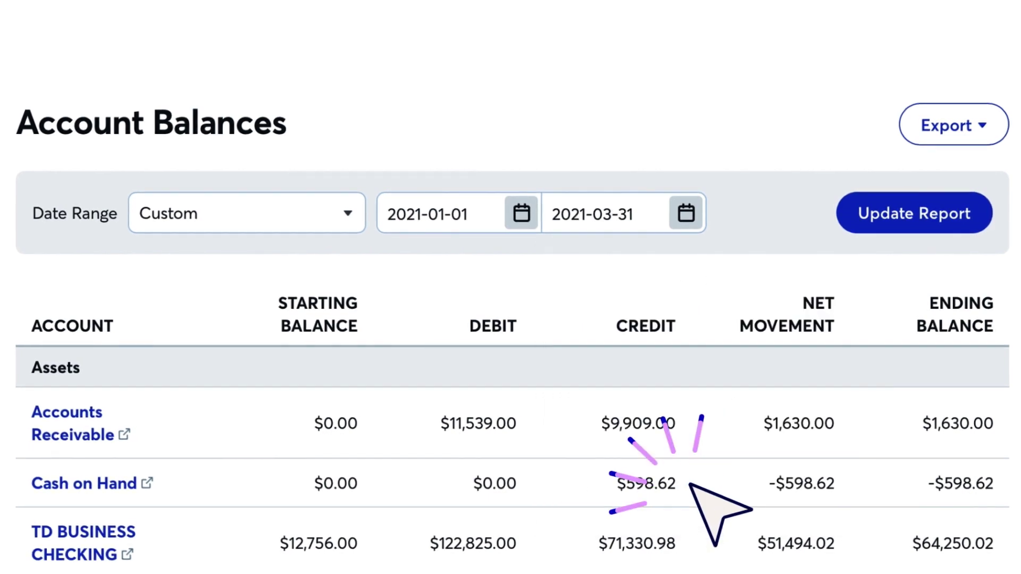
click(911, 211)
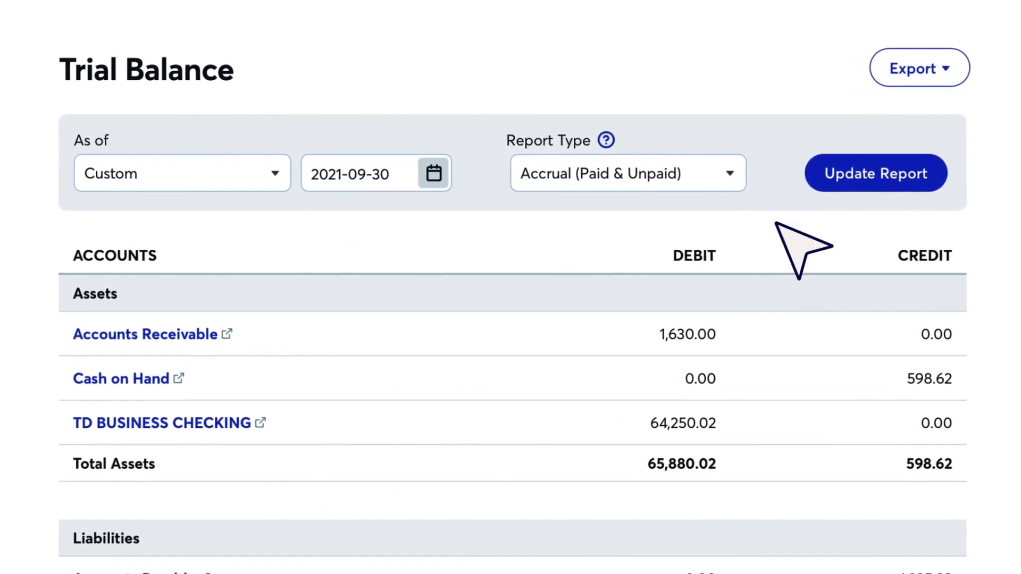
- Update the Trial Balance as of 2021-09-30 and check the $108,919.48 totals
click(864, 175)
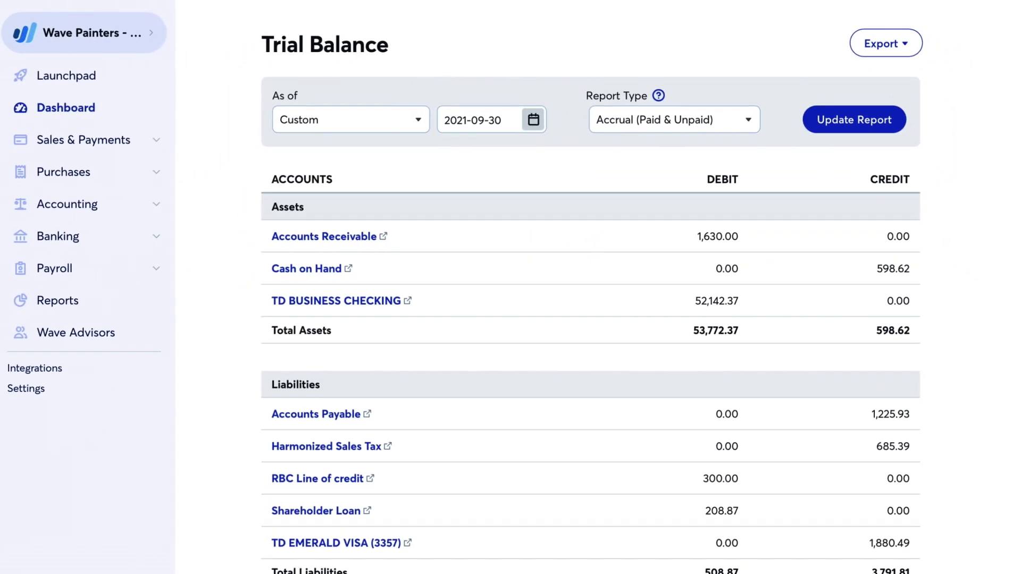
scroll(585, 319, down, 10)
scroll(585, 319, down, 10)
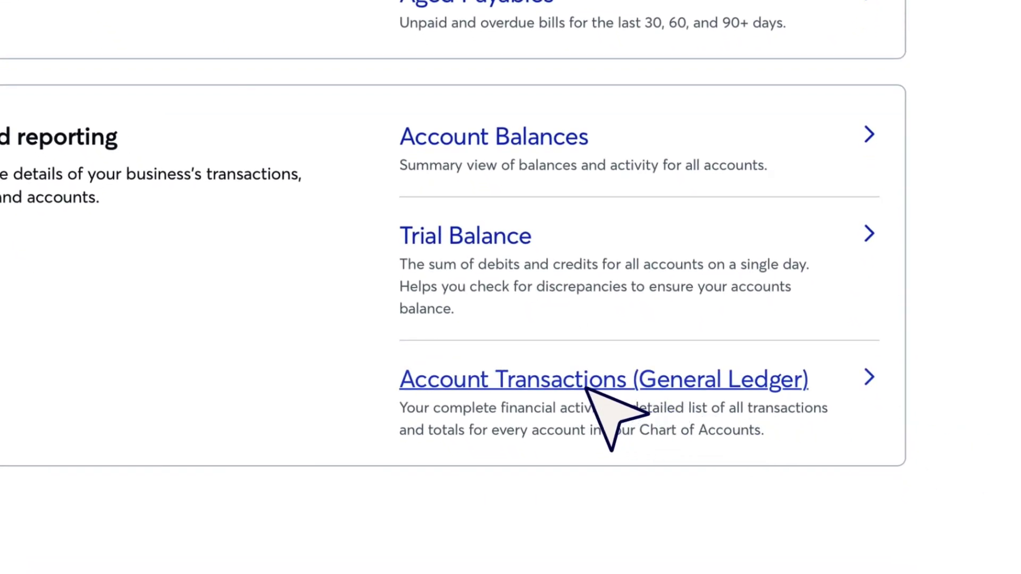
- Open the Account Transactions (General Ledger) report and review its Account and Contact filters, keeping All Contacts
click(587, 388)
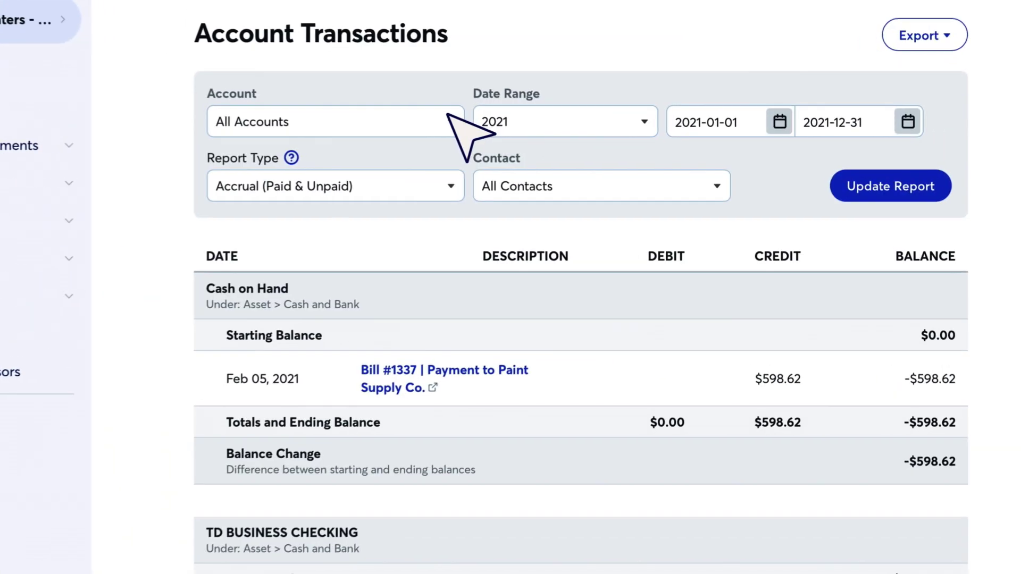
click(444, 116)
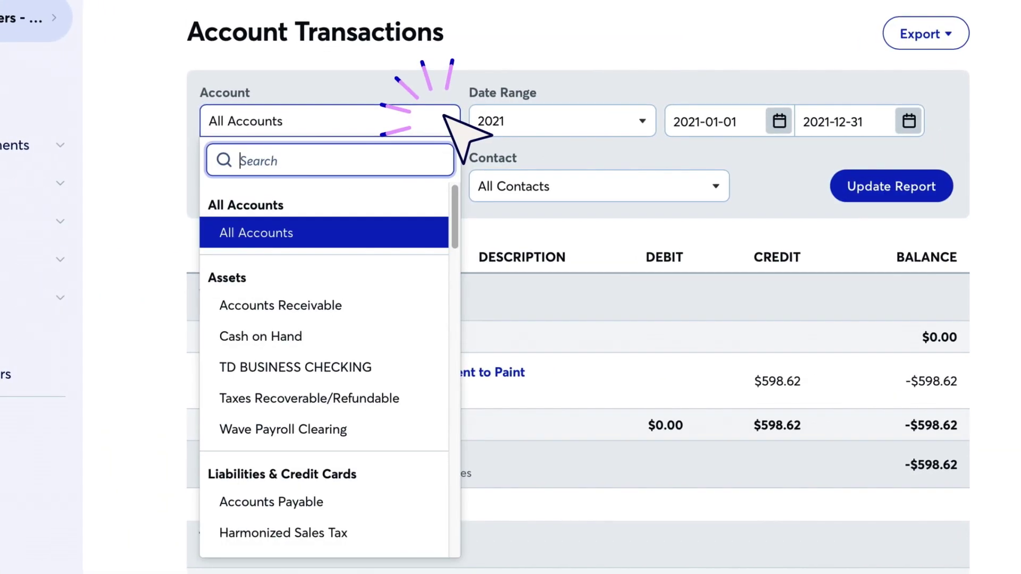
click(716, 185)
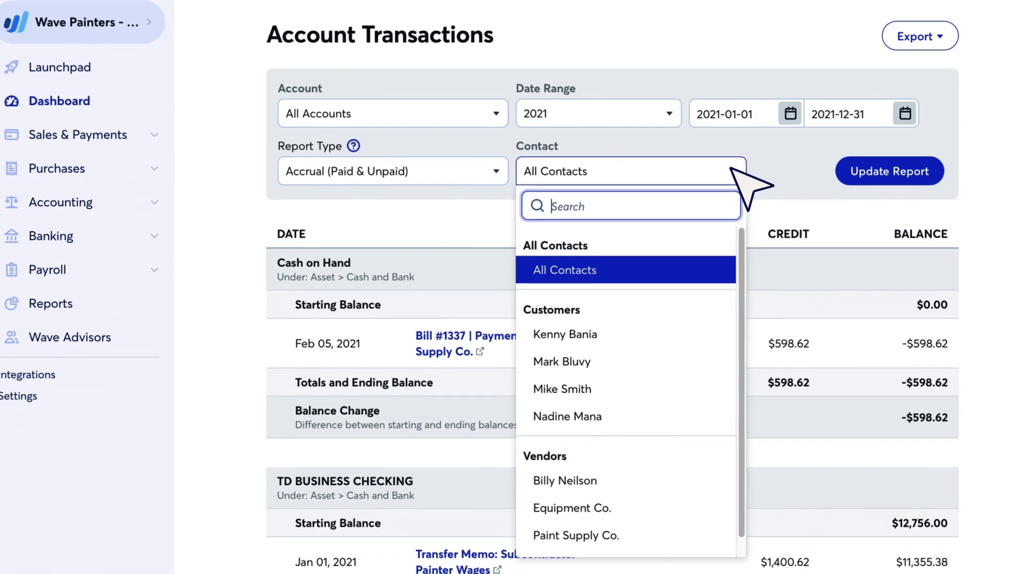
click(590, 152)
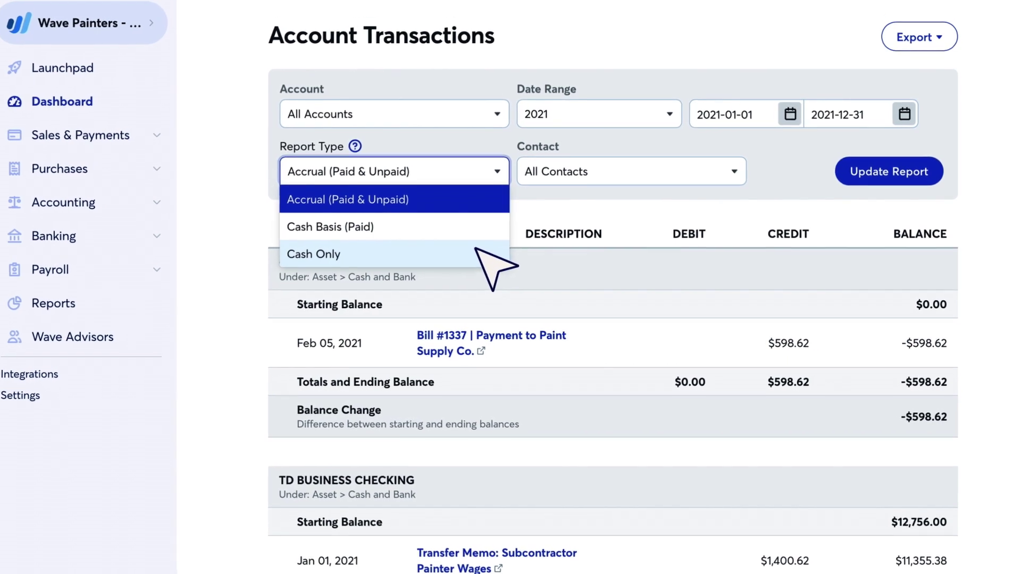
- Update the ledger as Cash Only and scroll through Cash on Hand and TD Business Checking activity
click(476, 249)
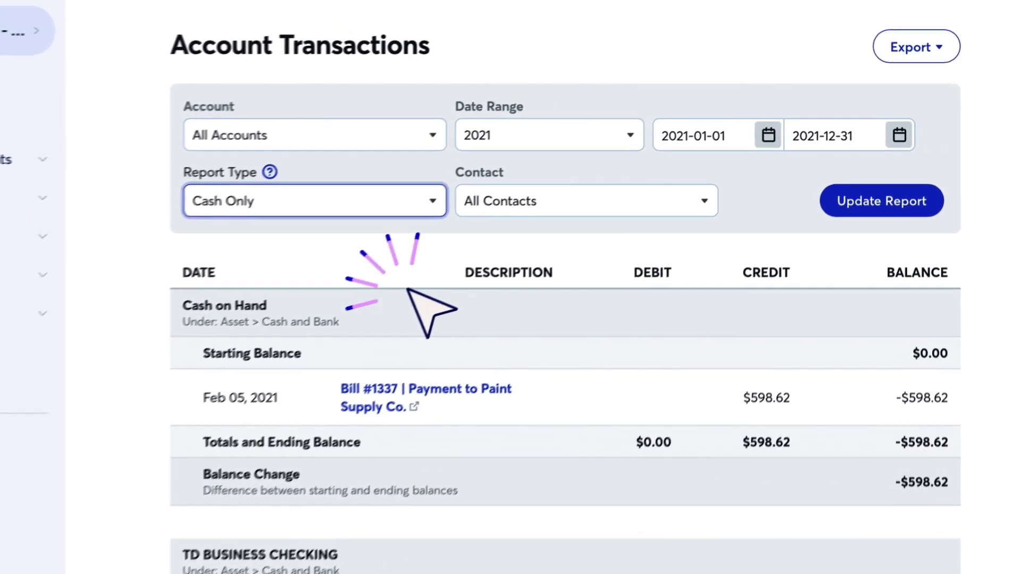
click(877, 211)
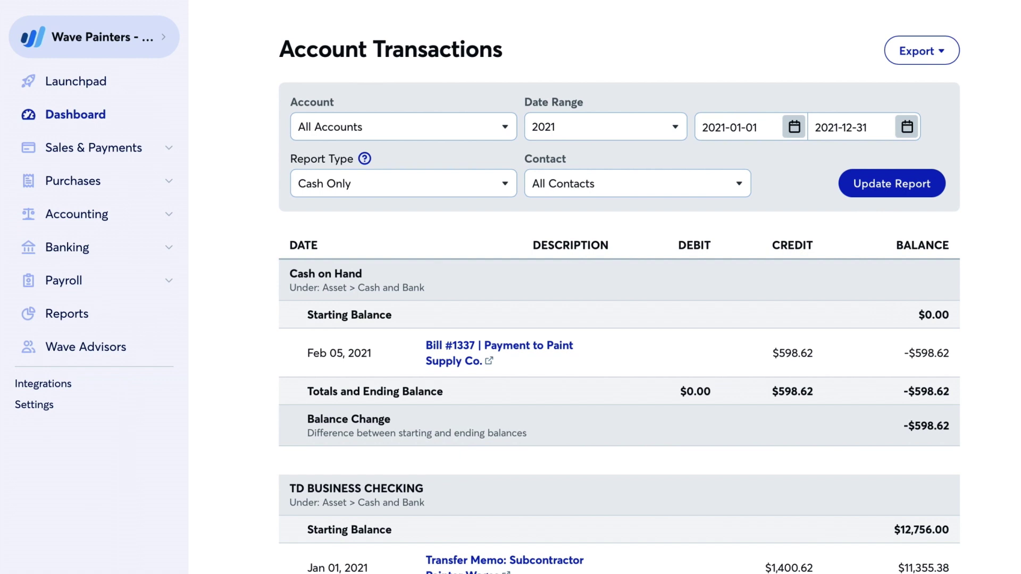
scroll(619, 297, down, 1)
scroll(620, 297, down, 2)
scroll(619, 298, down, 2)
scroll(619, 298, down, 1)
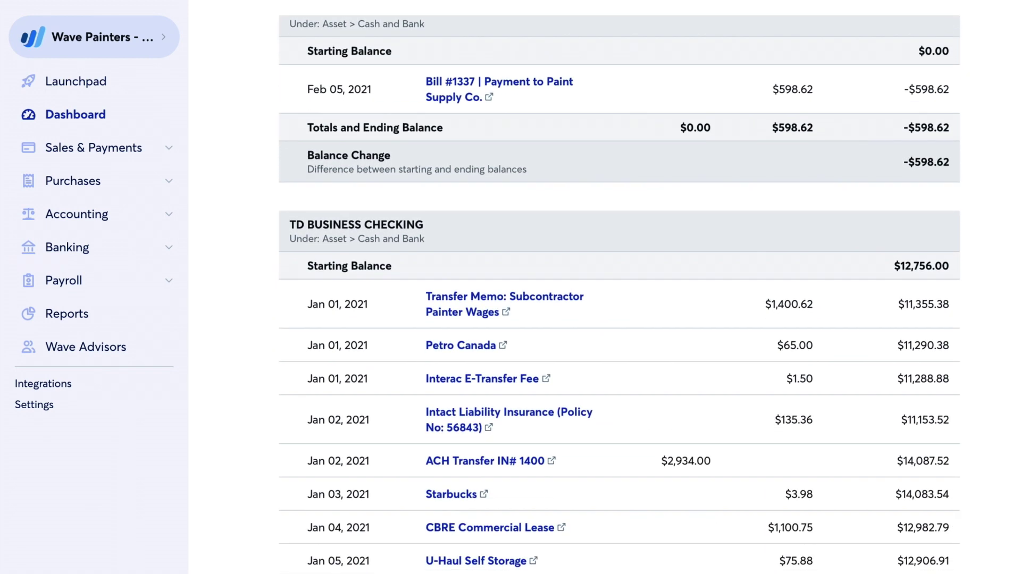
scroll(620, 298, down, 1)
scroll(620, 298, down, 3)
scroll(620, 298, down, 1)
scroll(619, 298, down, 2)
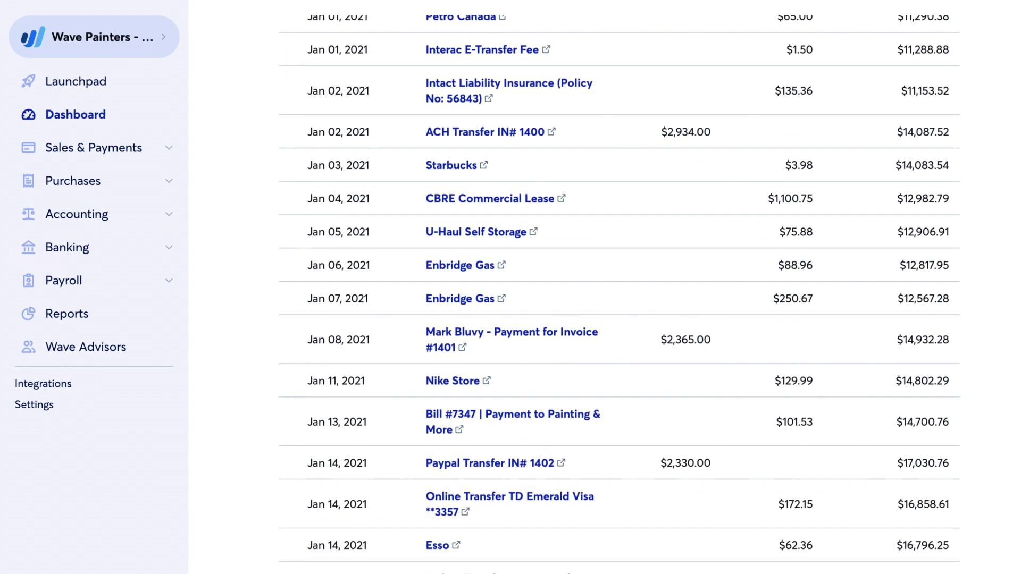
scroll(619, 298, down, 2)
scroll(620, 298, down, 2)
scroll(620, 298, down, 2)
scroll(620, 298, down, 2)
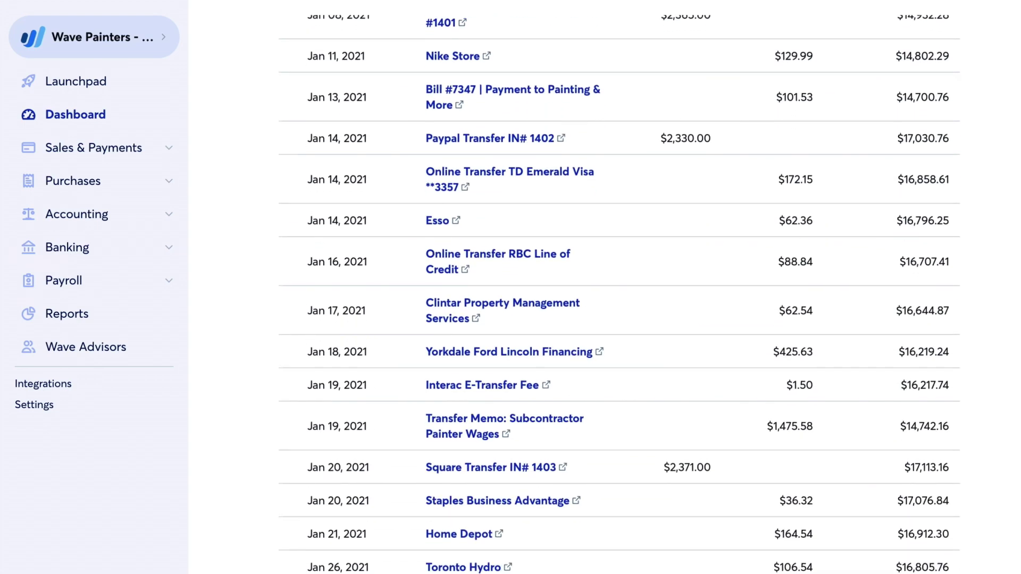
scroll(619, 298, down, 2)
scroll(619, 298, down, 3)
scroll(619, 298, down, 3)
scroll(619, 298, down, 2)
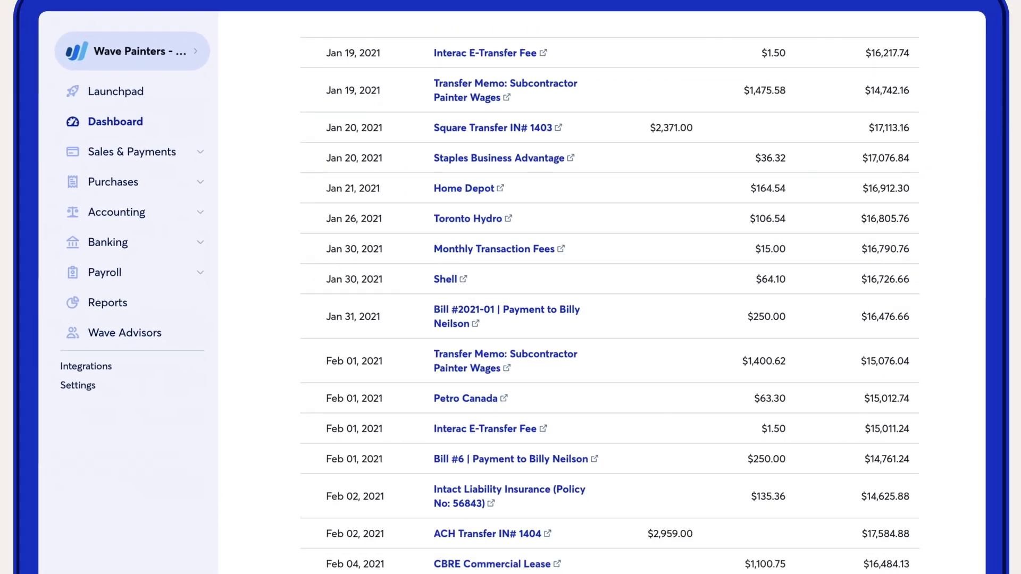